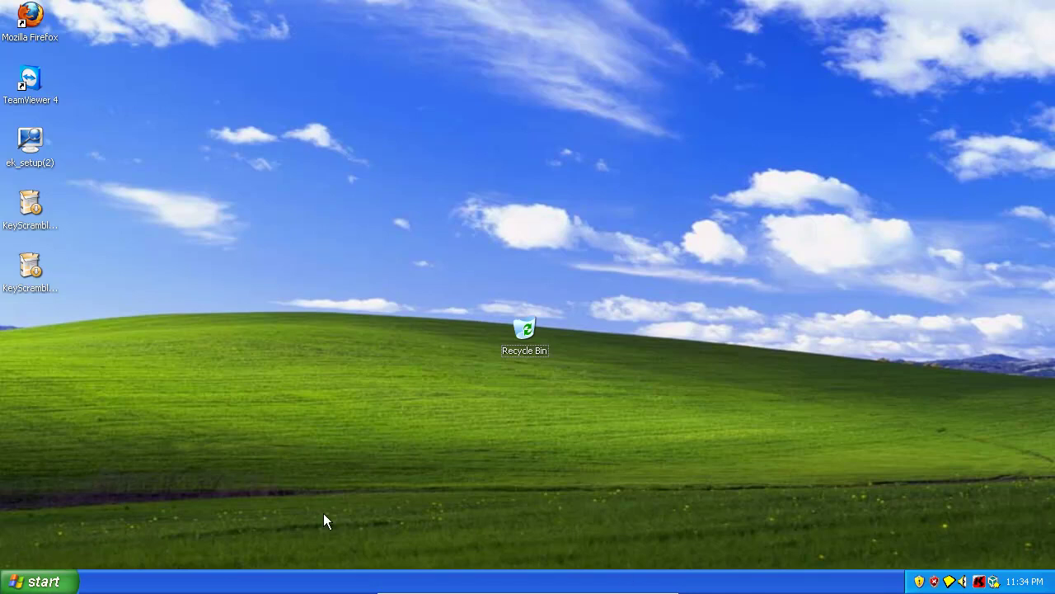
# Launch WordPad with the Run command "wordpad".
pyautogui.click(33, 154)
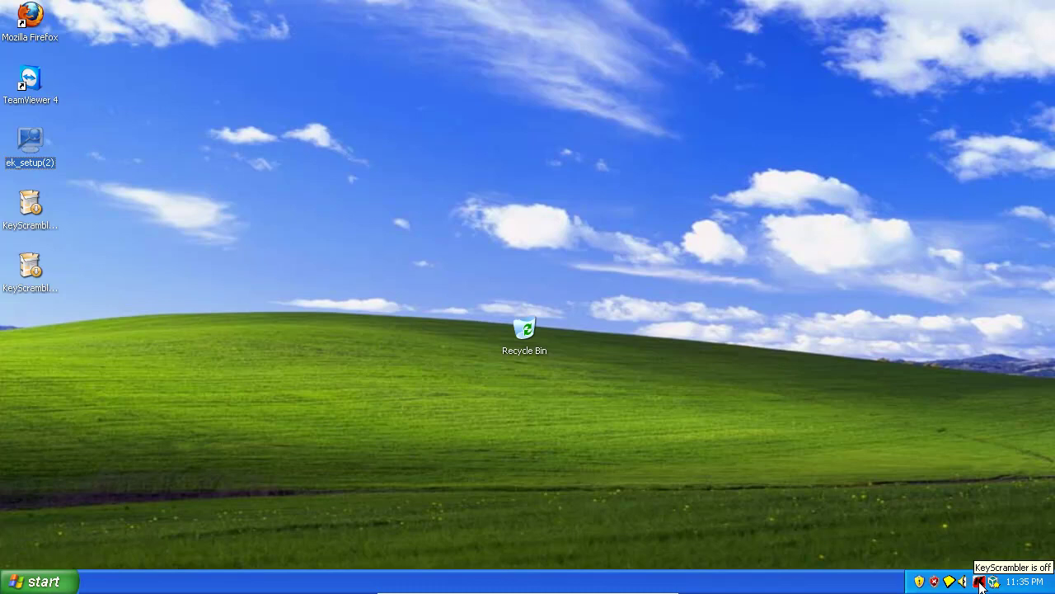
pyautogui.click(34, 582)
pyautogui.click(196, 482)
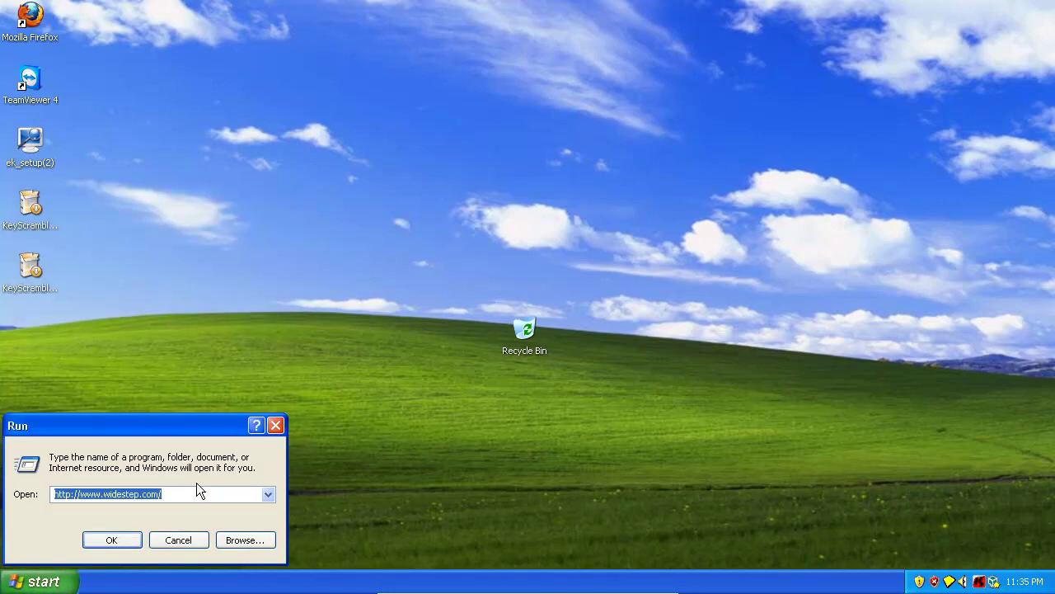
pyautogui.write('wordpad')
pyautogui.press('Return')
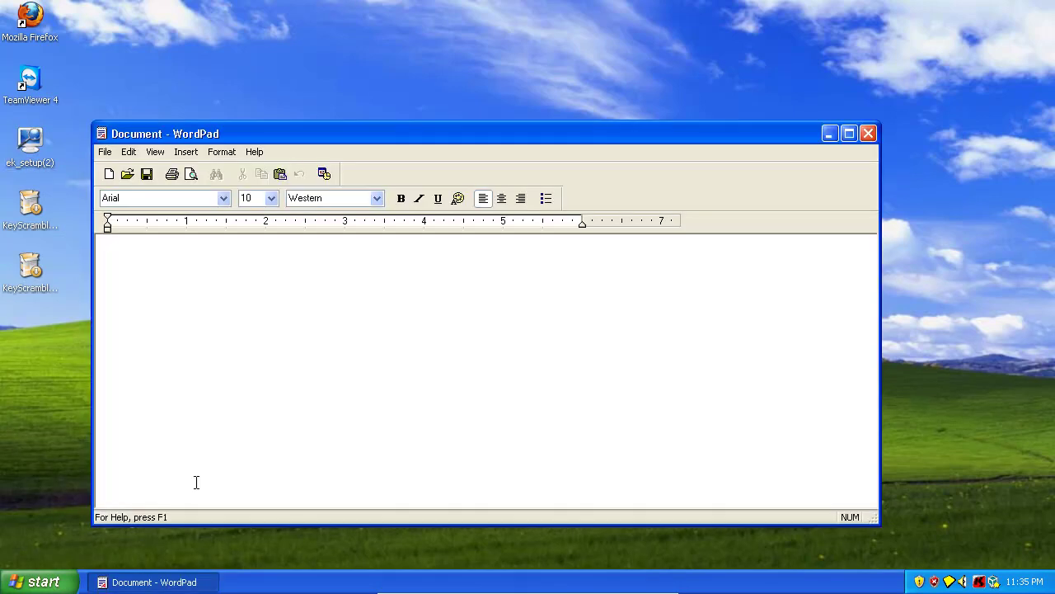
# Write "Oh my god a keylogger is looking at everything I type" in the blank document, and close WordPad without saving.
pyautogui.write('Oh my god a keylogger is lo')
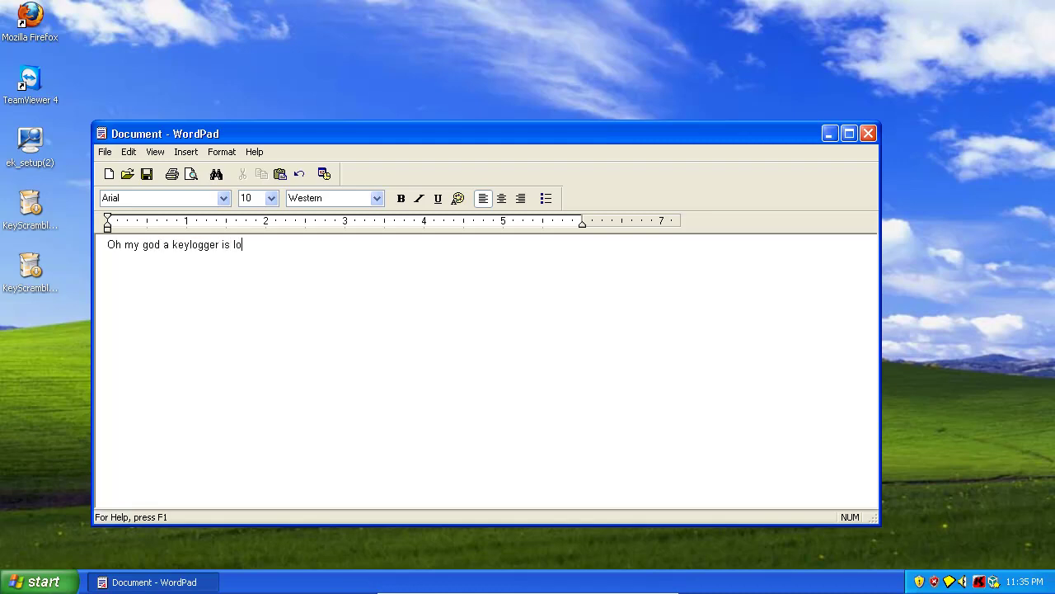
pyautogui.write('oking at everything I type')
pyautogui.click(860, 132)
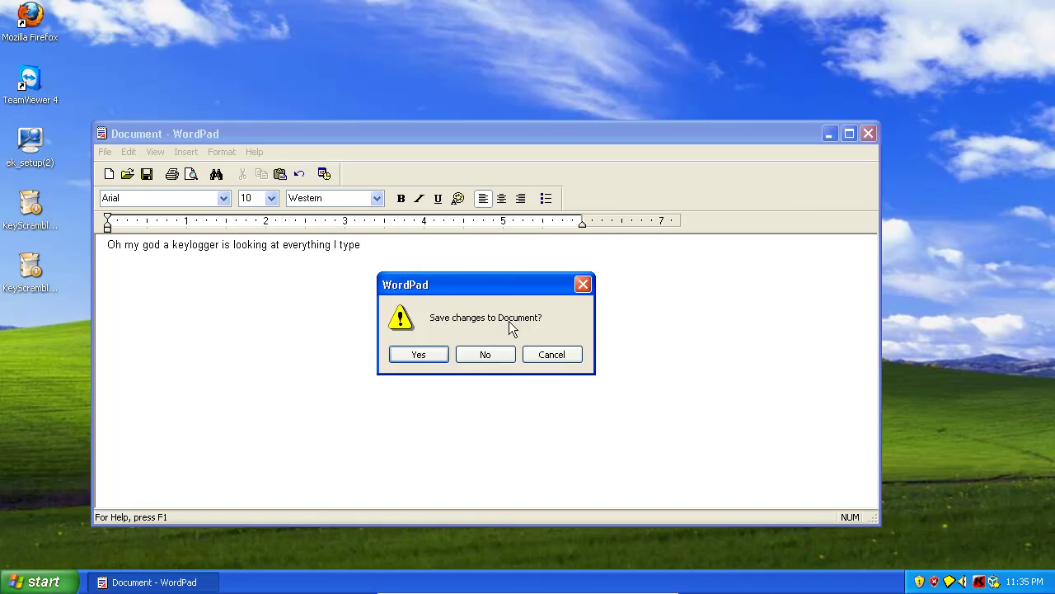
pyautogui.click(478, 355)
# Bring up Elite Keylogger, review the most recent WordPad entry in the keystrokes log and quit the program.
pyautogui.click(37, 582)
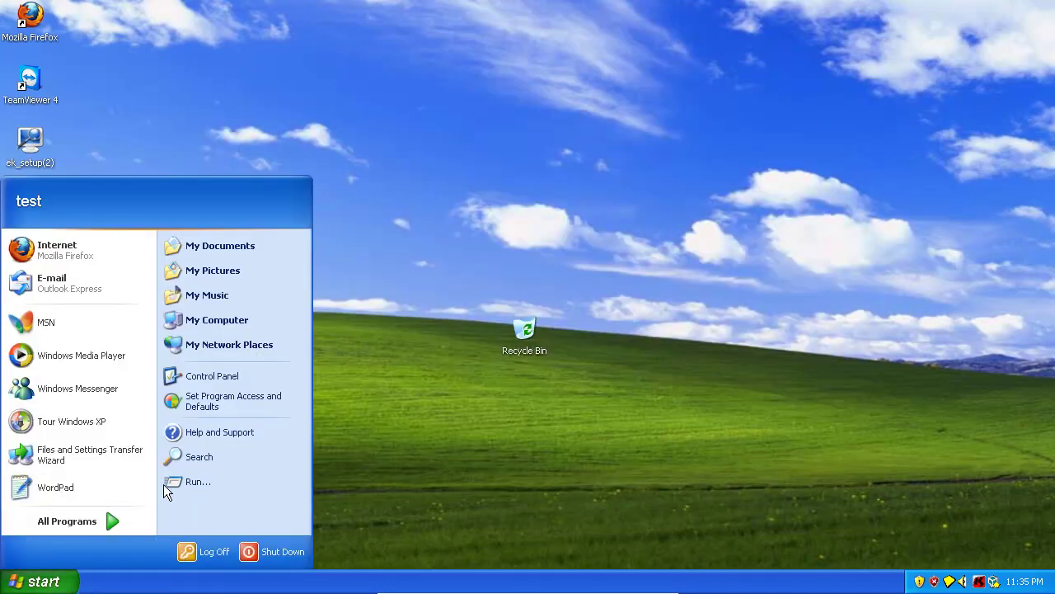
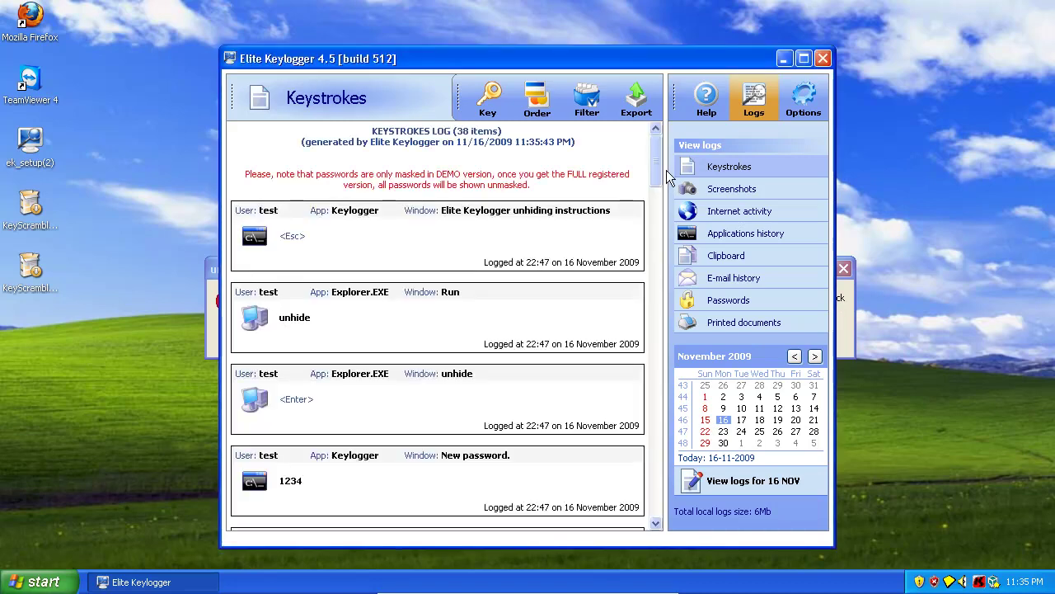
pyautogui.moveTo(657, 159); pyautogui.dragTo(654, 524)
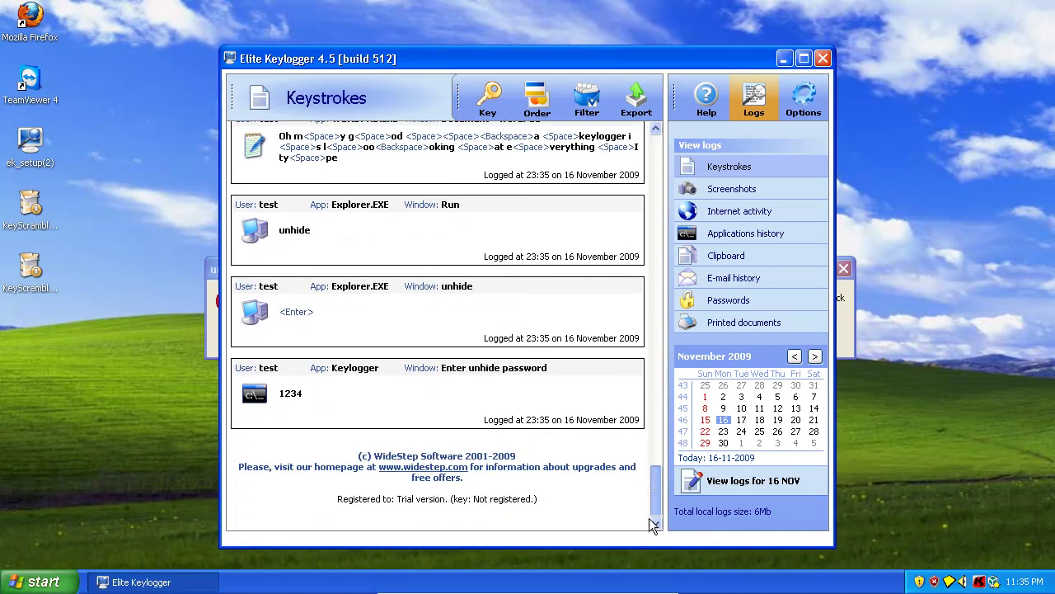
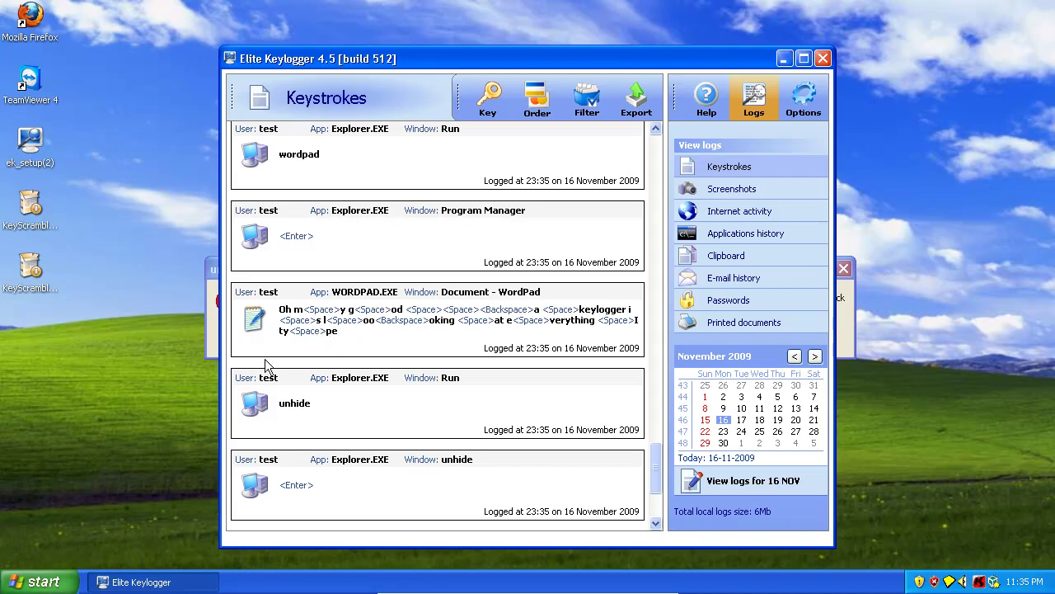
pyautogui.click(823, 59)
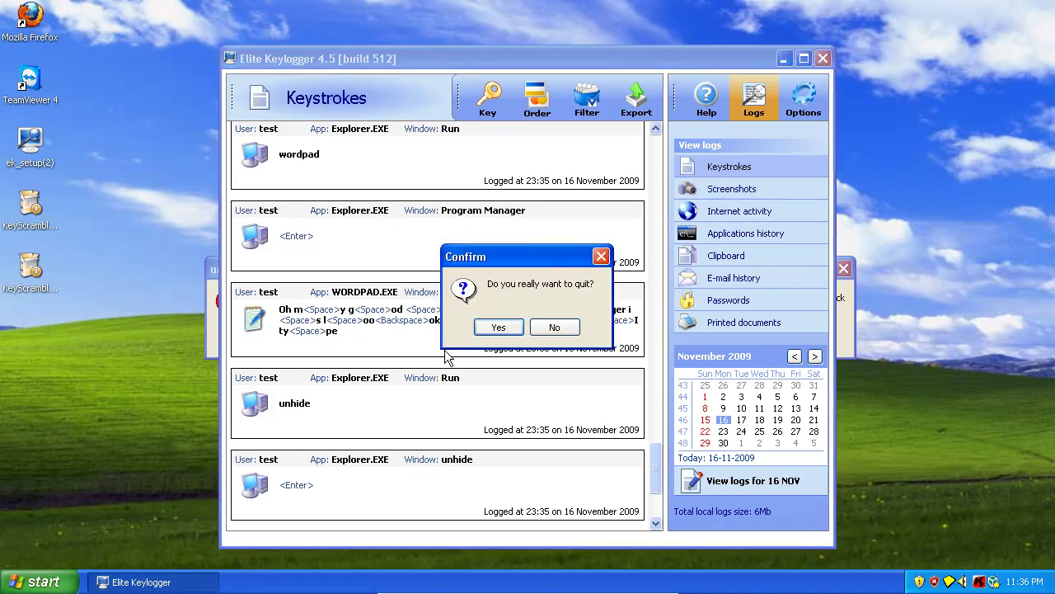
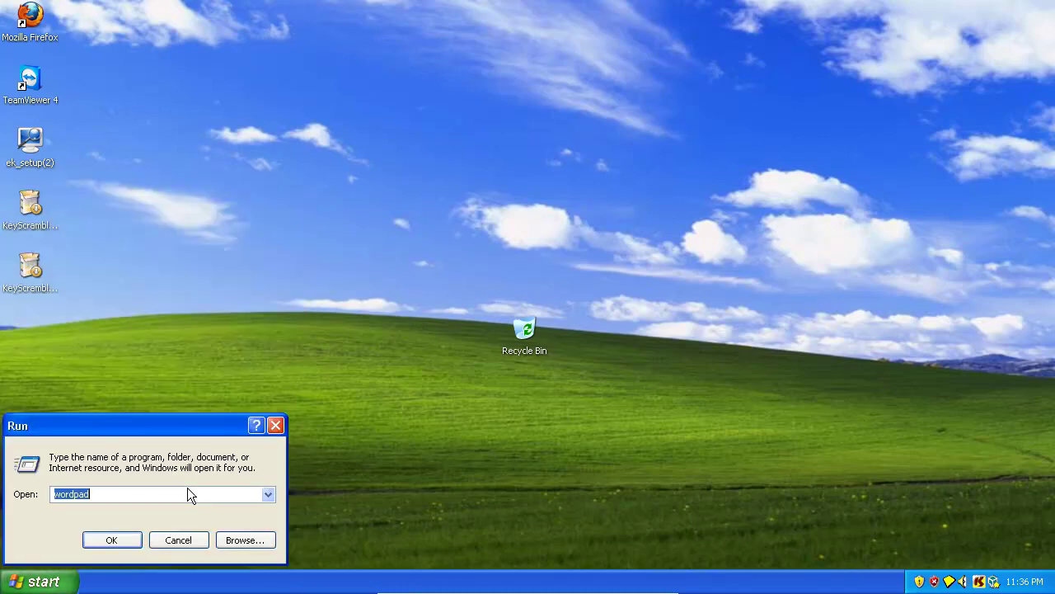
# Reopen WordPad with the Run command and write "If keyscrambler works as well as" in the new document.
pyautogui.press('Return')
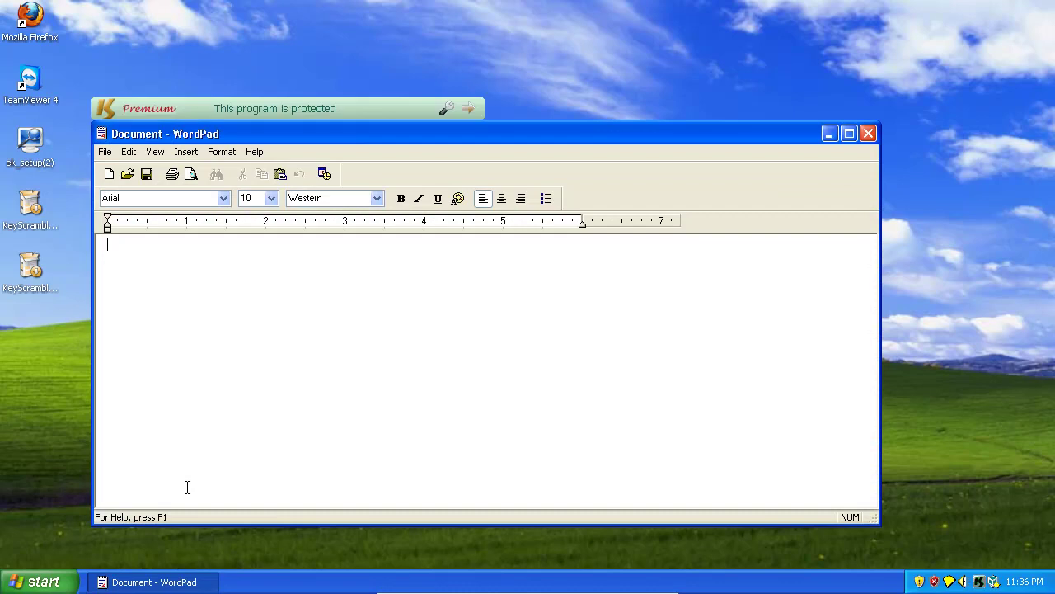
pyautogui.write('If k')
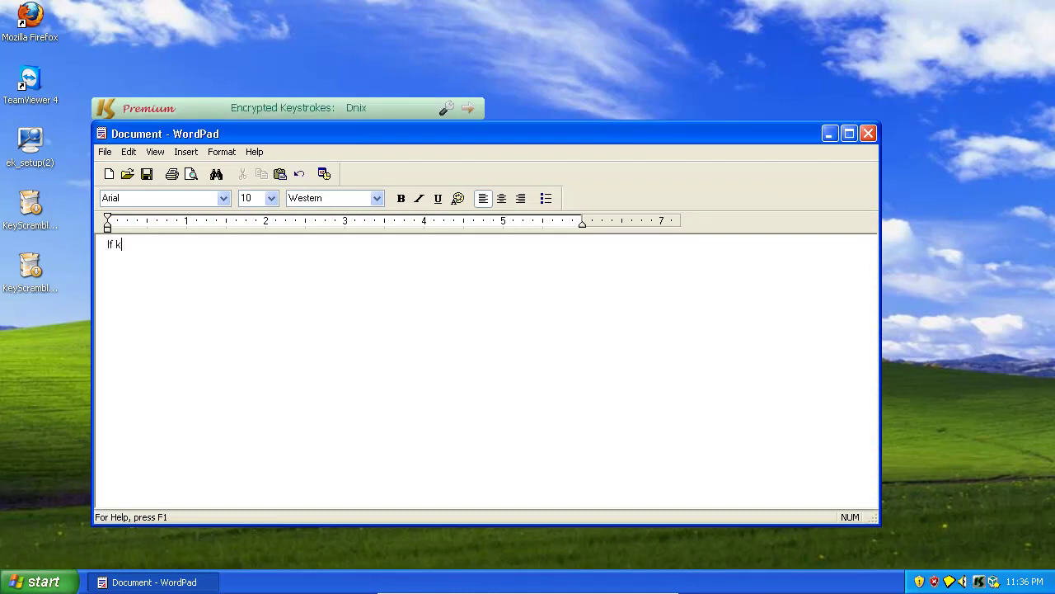
pyautogui.write('eysc')
pyautogui.write('ram')
pyautogui.write("bler isn't")
pyautogui.press('BackSpace')
pyautogui.press('BackSpace')
pyautogui.press('BackSpace')
pyautogui.press('BackSpace')
pyautogui.press('BackSpace')
pyautogui.write('works as well as')
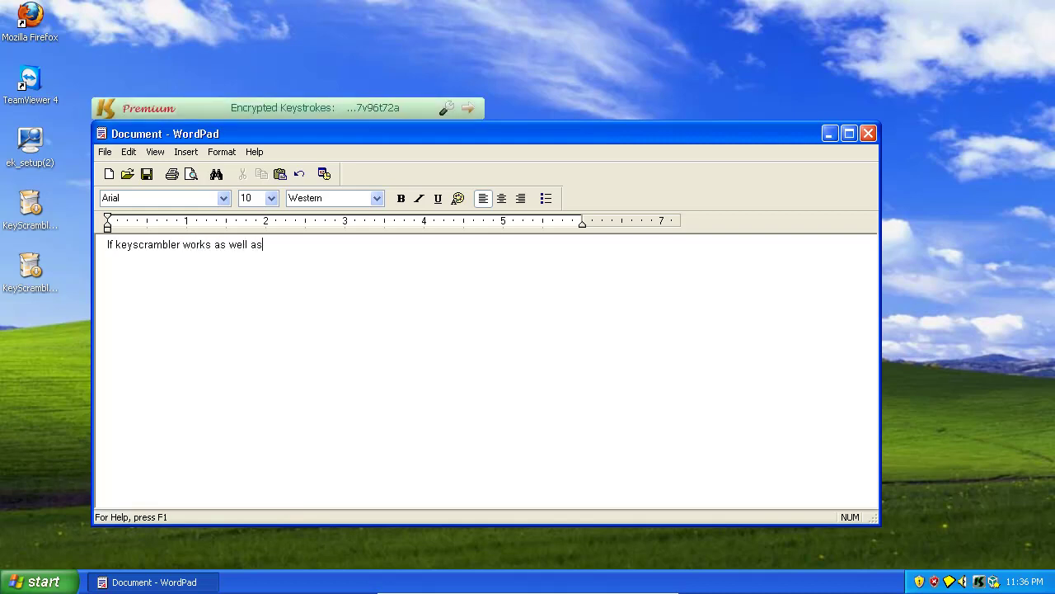
# Complete the sentence with "everyone thinks it does, then this kernel mode keylogger should see everything I am typing.".
pyautogui.write(' everyone thinks it does, then this ')
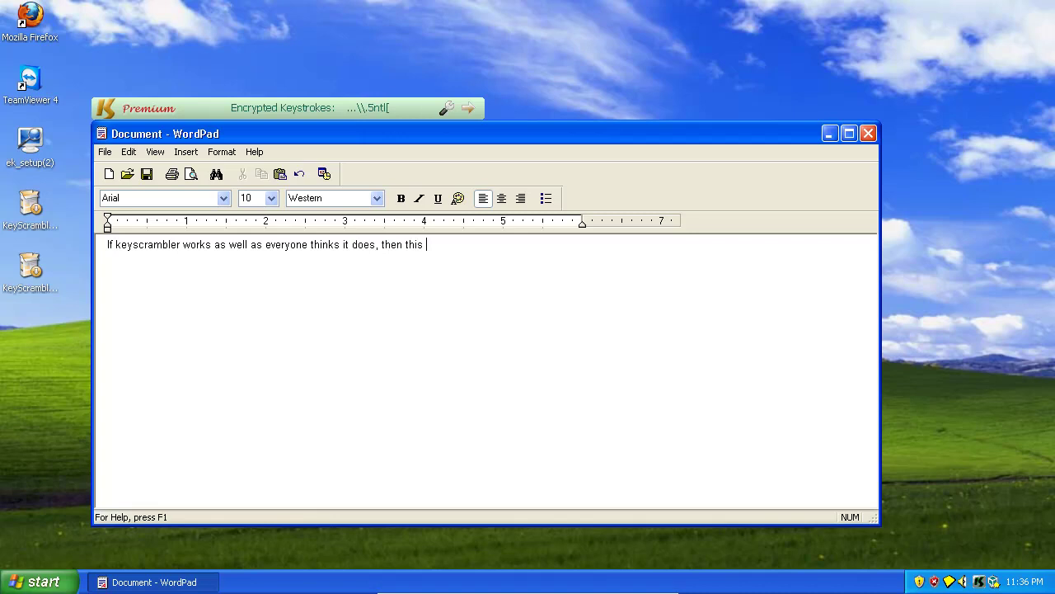
pyautogui.write('kernal')
pyautogui.press('BackSpace')
pyautogui.press('BackSpace')
pyautogui.write('el mode keylogger should see')
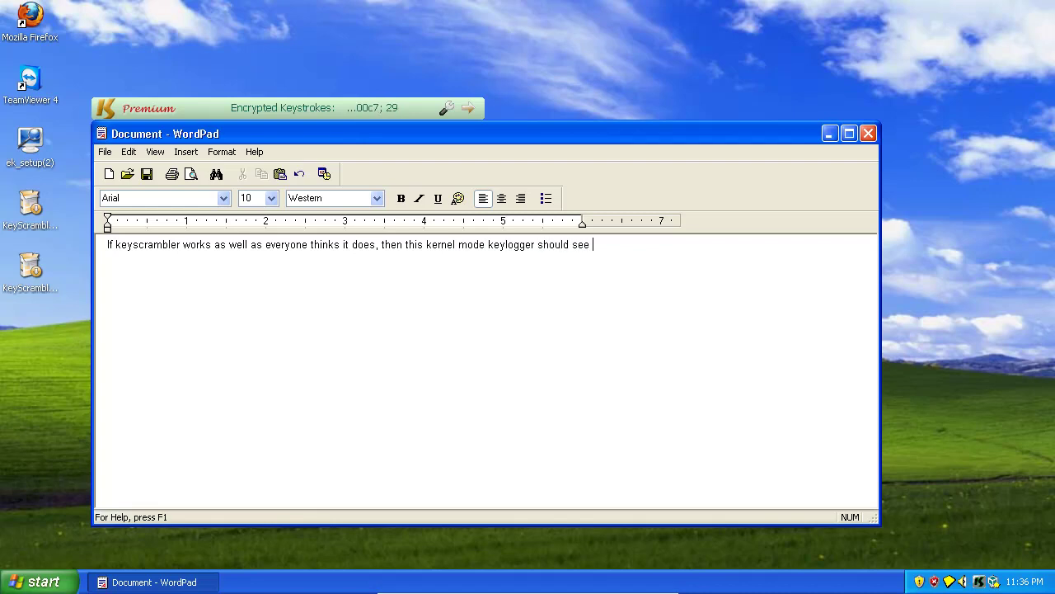
pyautogui.write(' everything I am typing.')
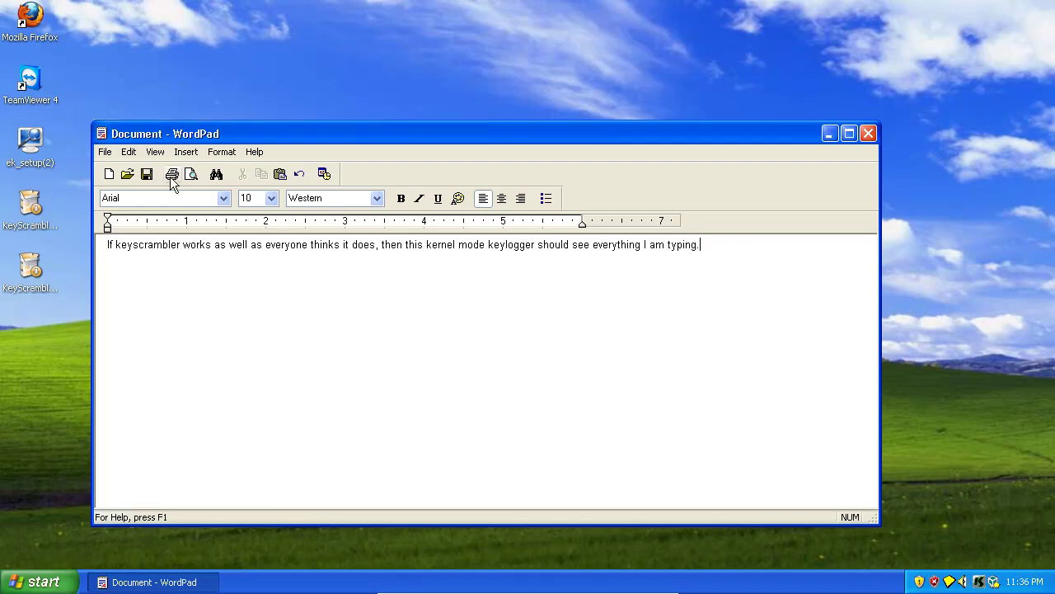
# Shift the WordPad window up toward the screen's corner and close it, discarding the document.
pyautogui.moveTo(177, 134); pyautogui.dragTo(146, 73)
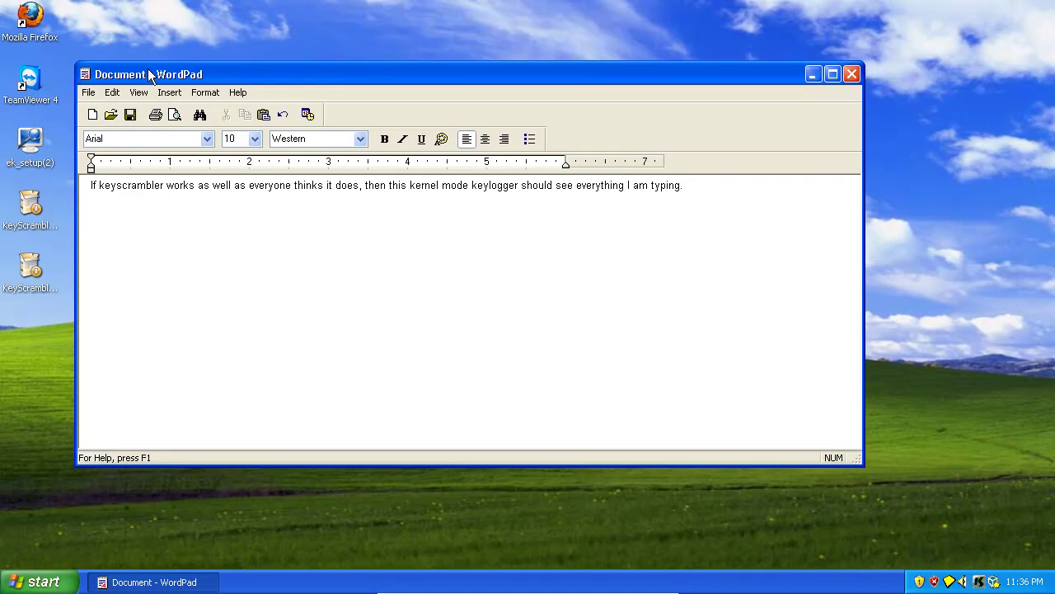
pyautogui.click(853, 73)
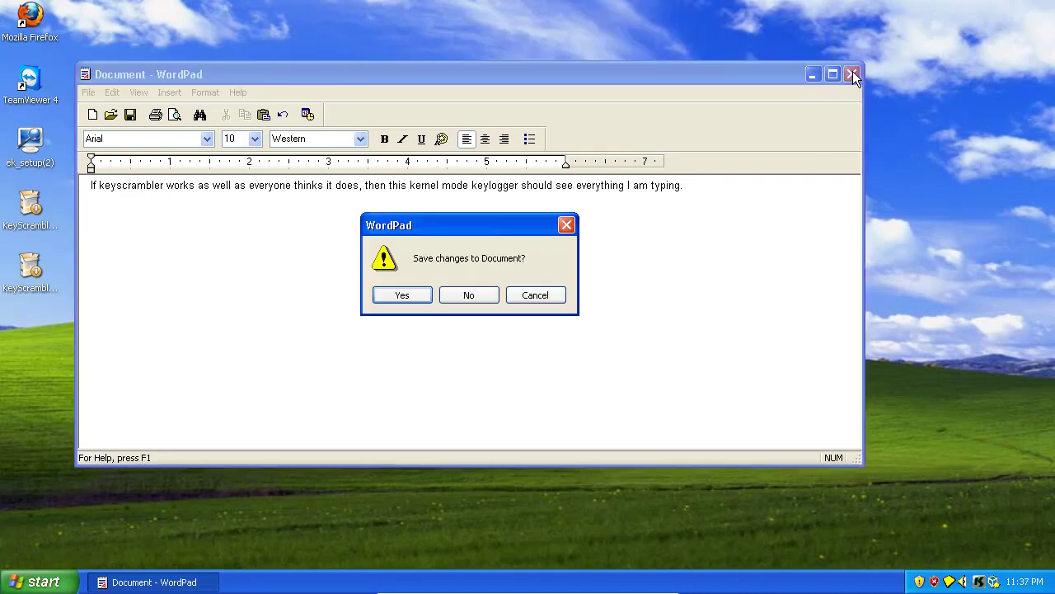
pyautogui.click(470, 295)
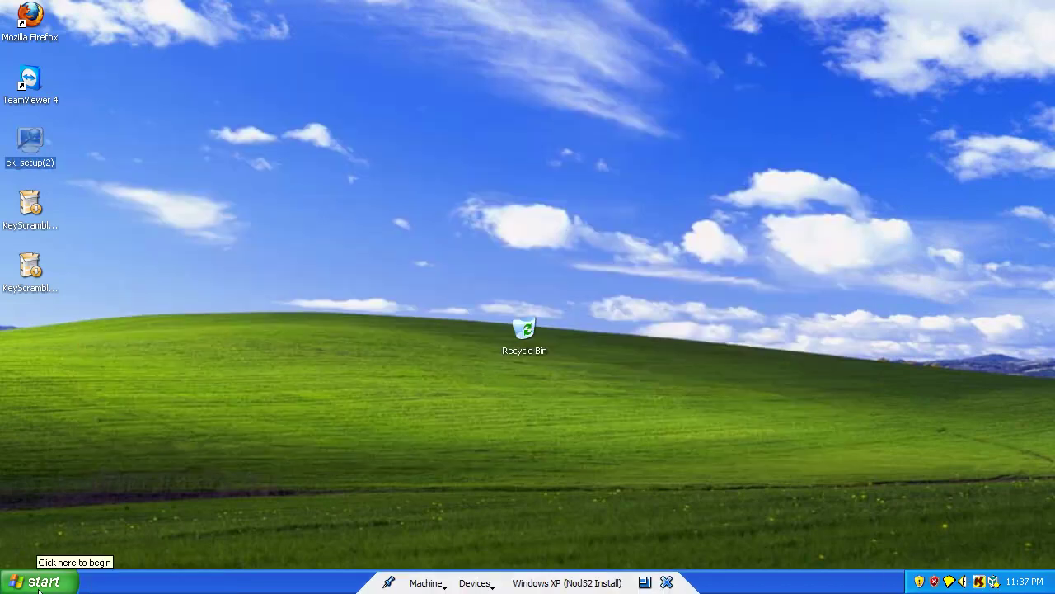
# Enter the Run command "unhide" to bring back the hidden Elite Keylogger.
pyautogui.click(39, 590)
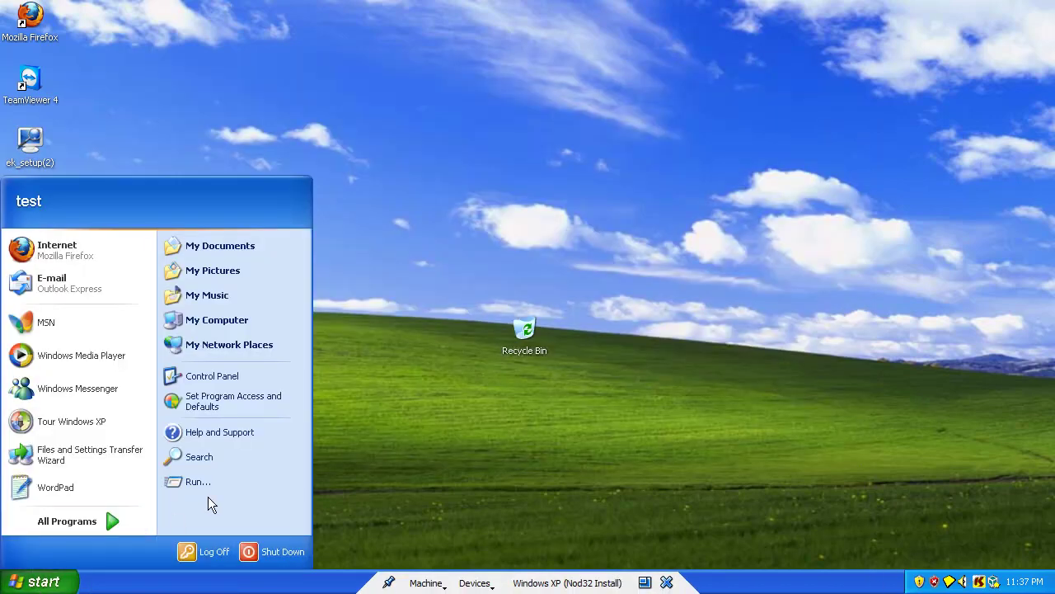
pyautogui.click(210, 489)
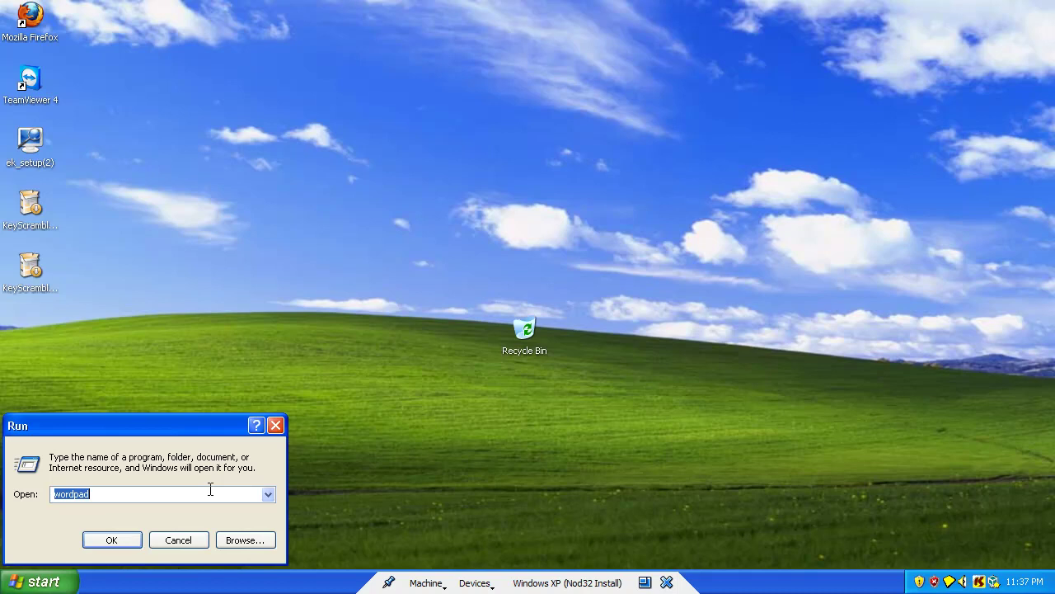
pyautogui.write('n')
pyautogui.press('BackSpace')
pyautogui.write('un')
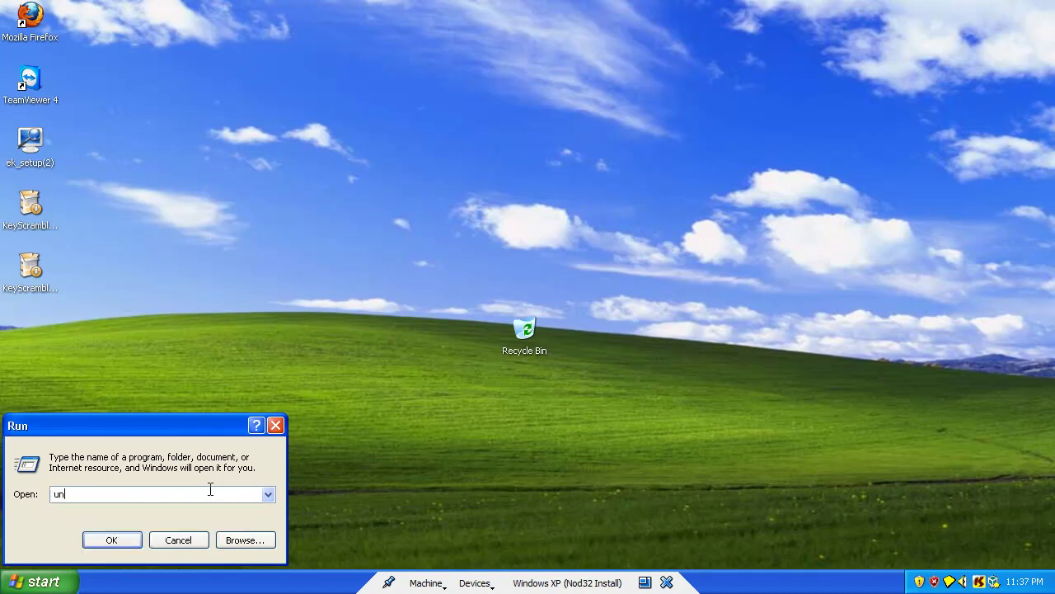
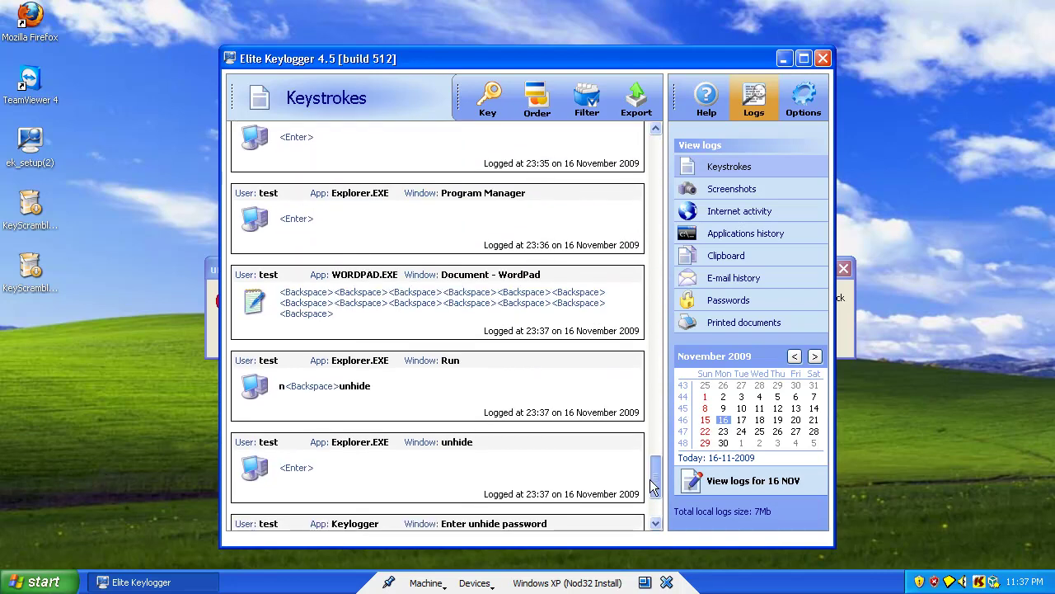
# Examine the keystrokes log, comparing the 23:35 WordPad entry with the entries recorded up to 23:37.
pyautogui.scroll(-3, 654, 487)
pyautogui.scroll(4, 653, 478)
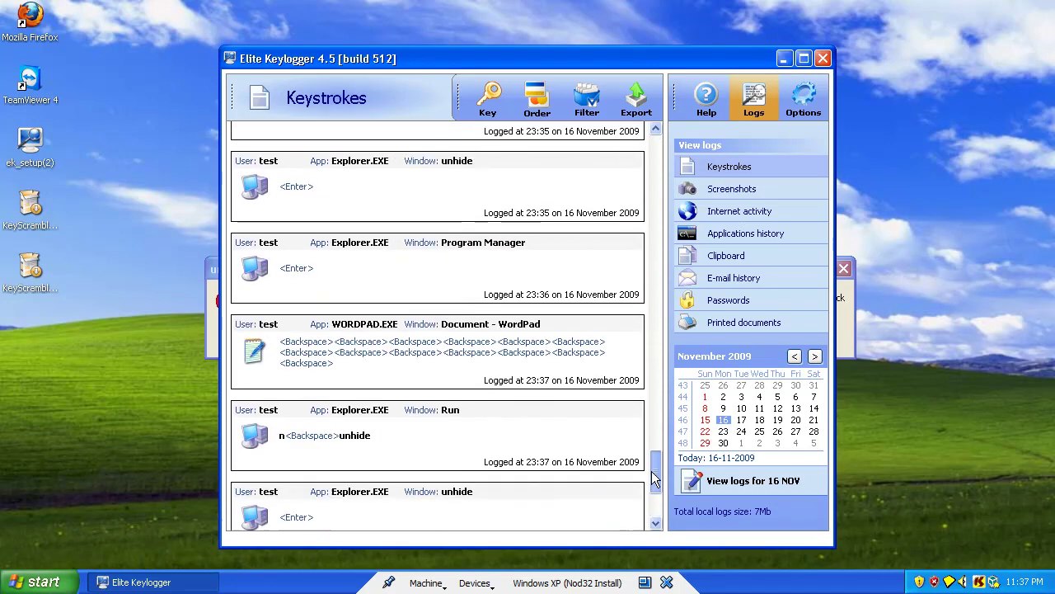
pyautogui.moveTo(651, 471); pyautogui.dragTo(659, 433)
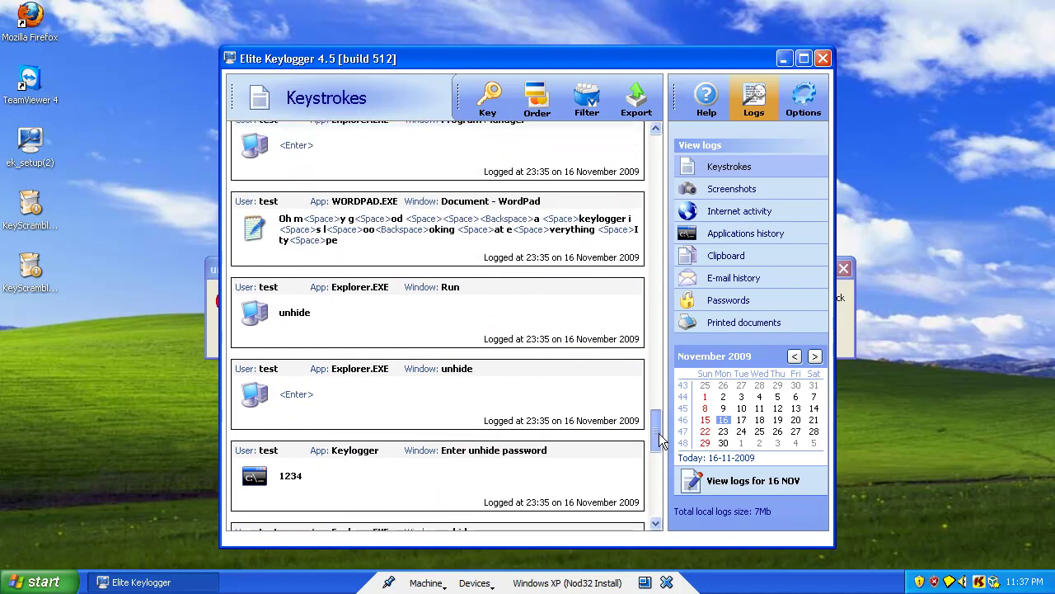
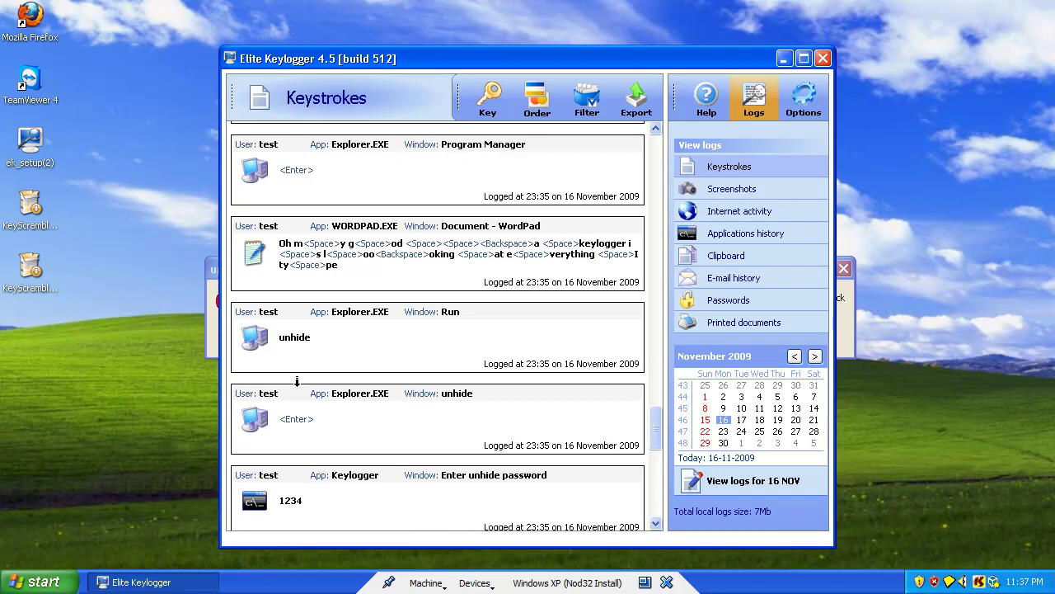
pyautogui.click(656, 523)
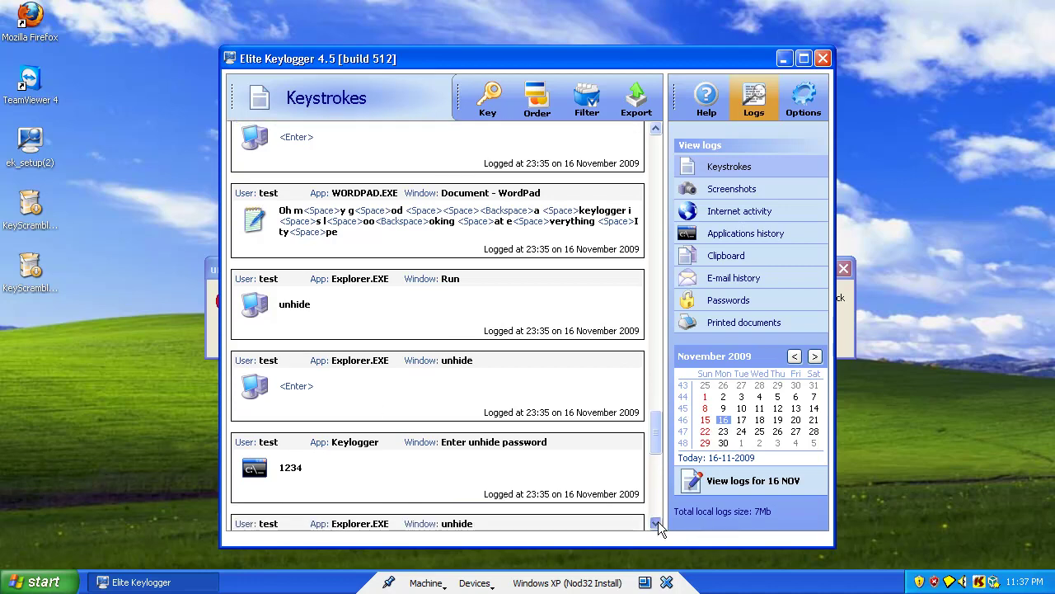
pyautogui.click(658, 523)
pyautogui.click(658, 523)
pyautogui.click(658, 523)
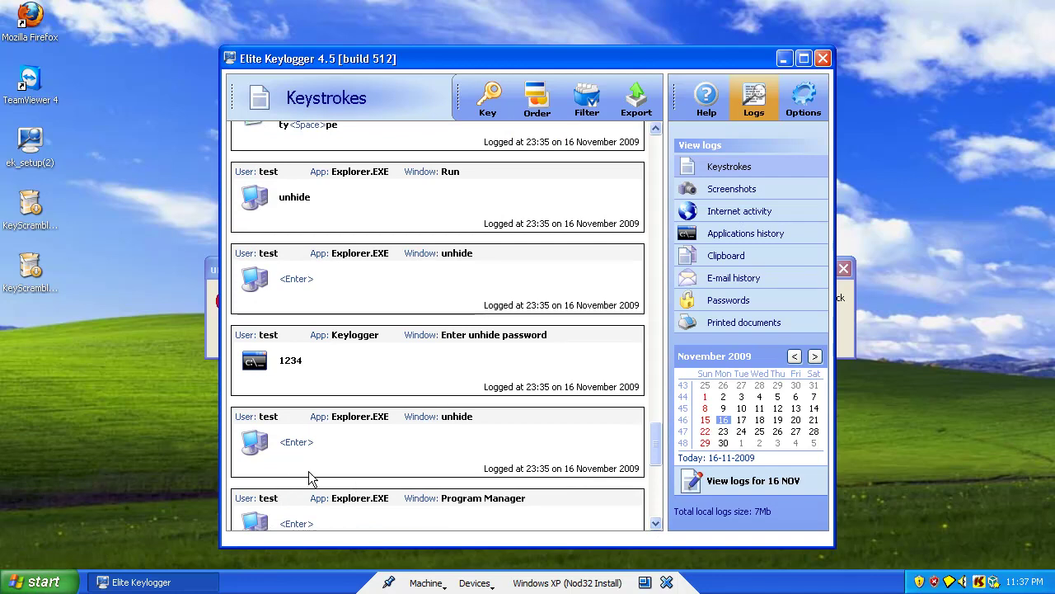
pyautogui.moveTo(660, 437); pyautogui.dragTo(660, 458)
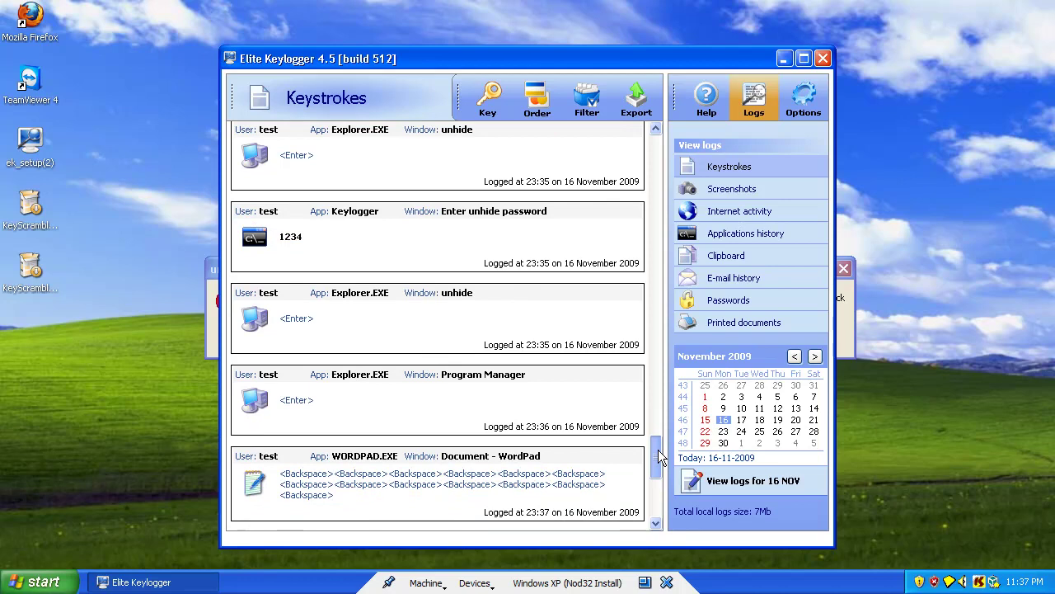
pyautogui.click(39, 582)
pyautogui.click(193, 476)
pyautogui.click(174, 539)
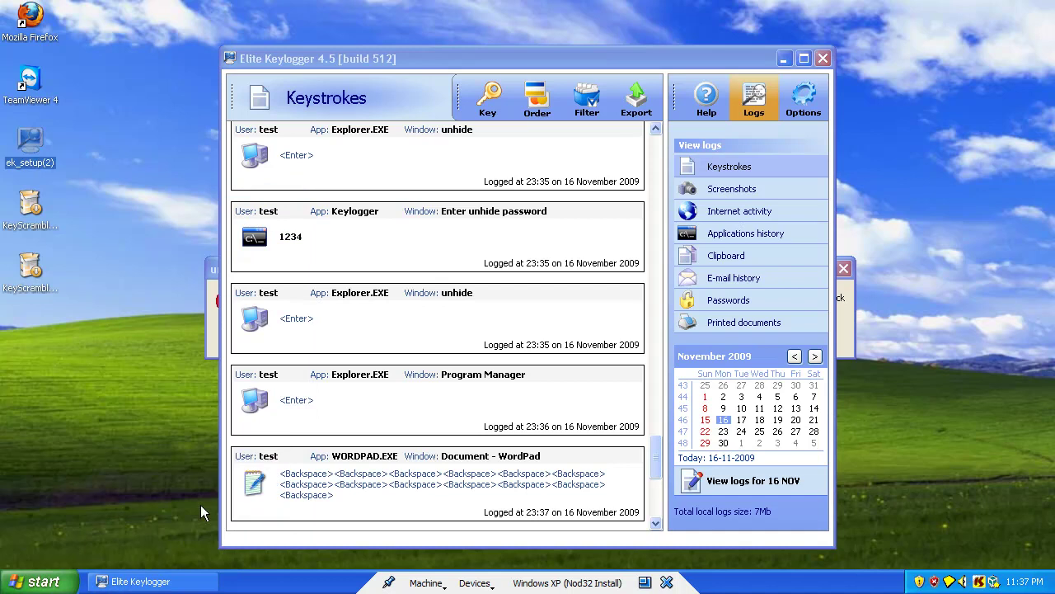
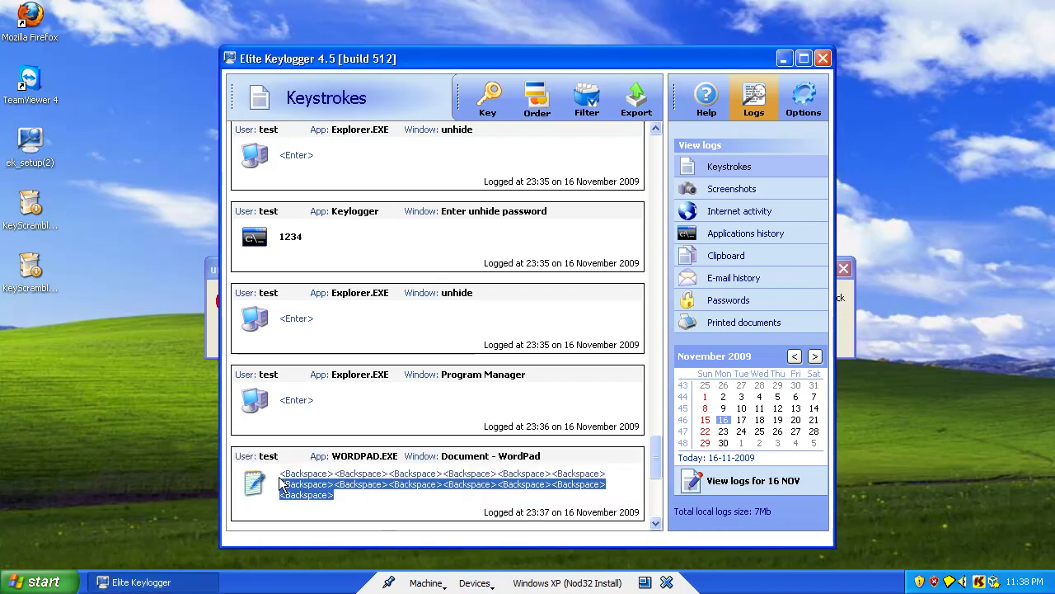
# Inspect the 23:37 WordPad entry and the log entries that follow it.
pyautogui.click(281, 485)
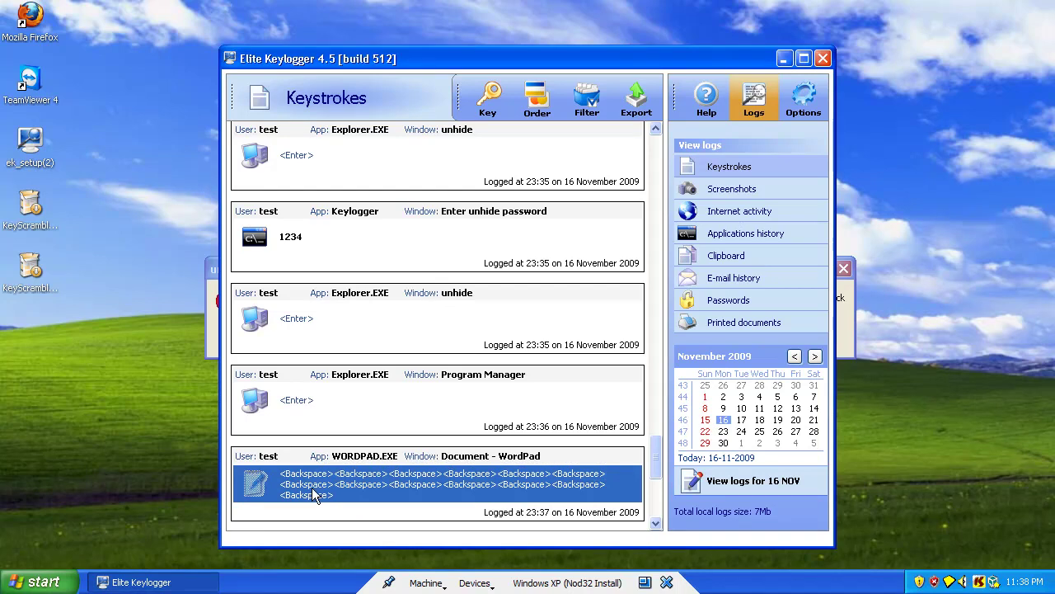
pyautogui.moveTo(652, 460); pyautogui.dragTo(657, 485)
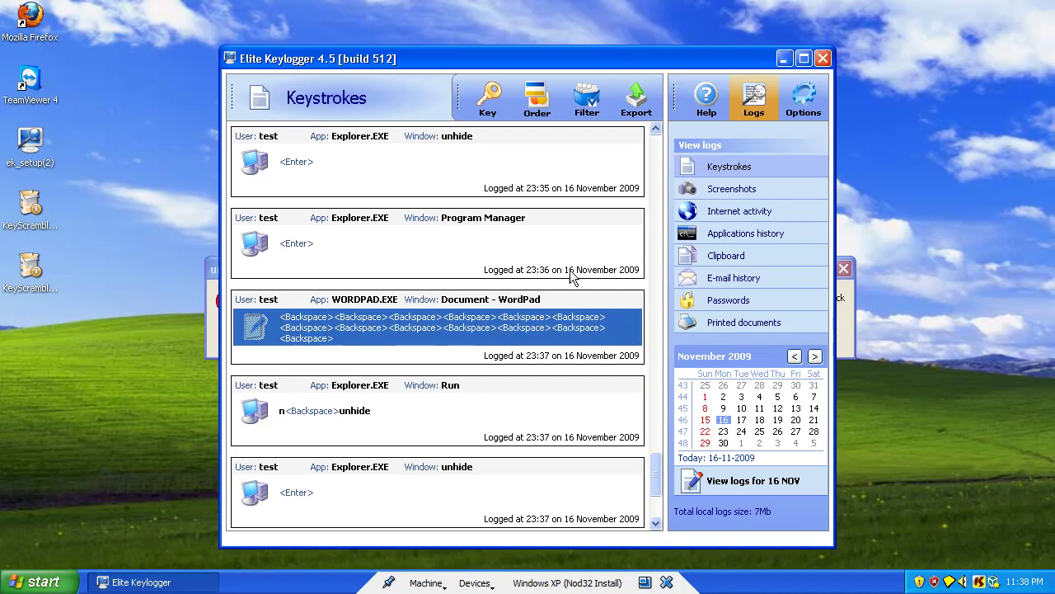
# Quit Elite Keylogger, confirming the exit, and dismiss the leftover "unhide" error message and Run dialog.
pyautogui.click(825, 59)
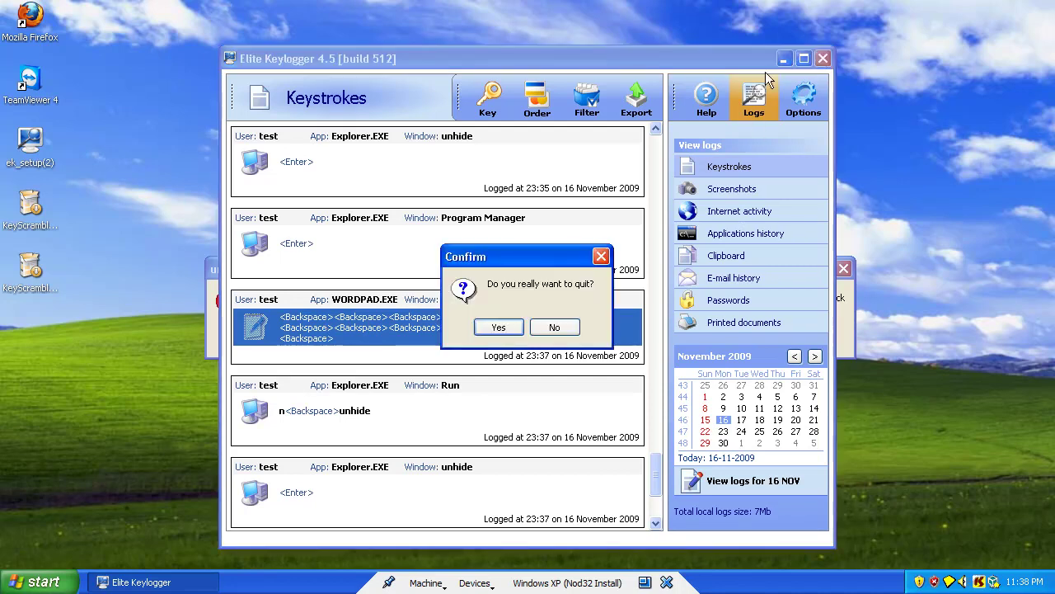
pyautogui.click(499, 325)
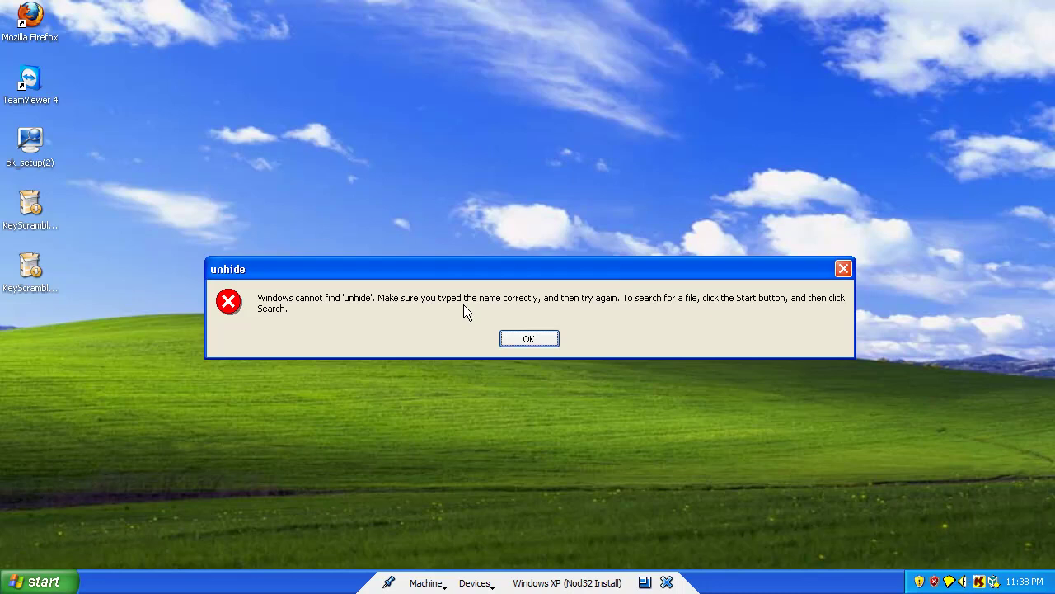
pyautogui.click(529, 339)
pyautogui.click(177, 542)
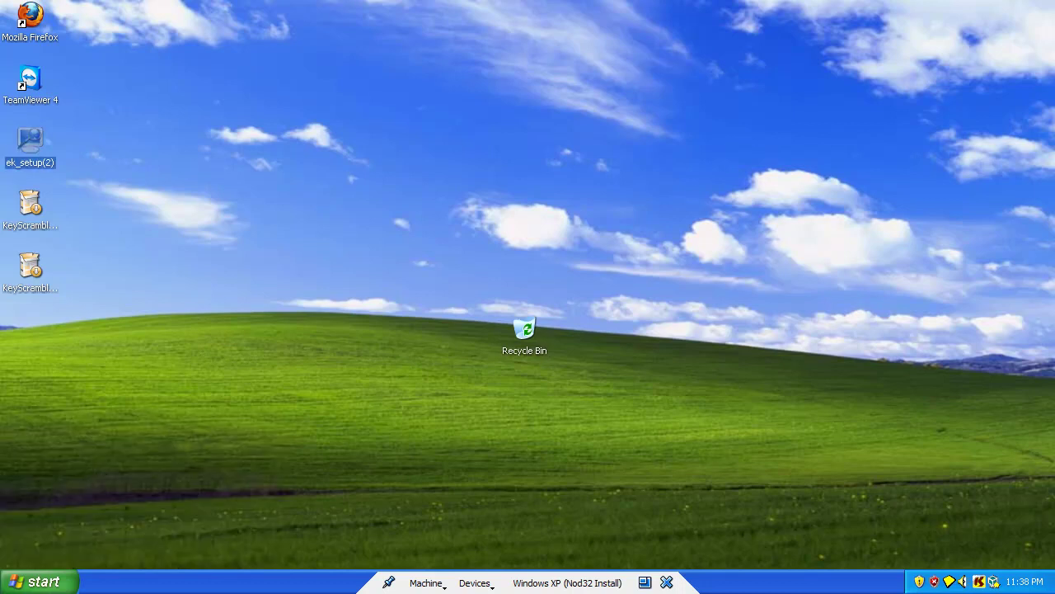